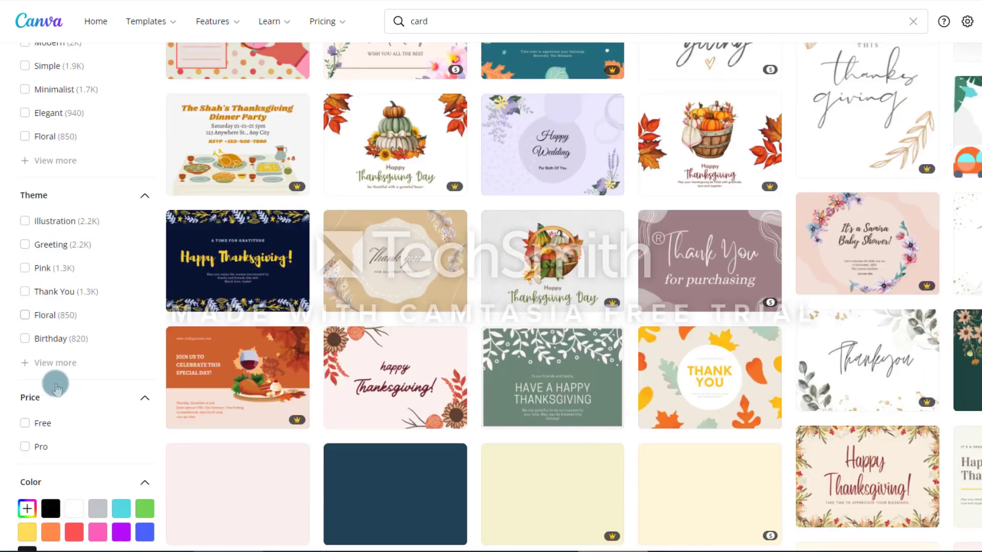
Filter the card templates by the Christmas theme, Photo style, and Free price.
left_click(51, 363)
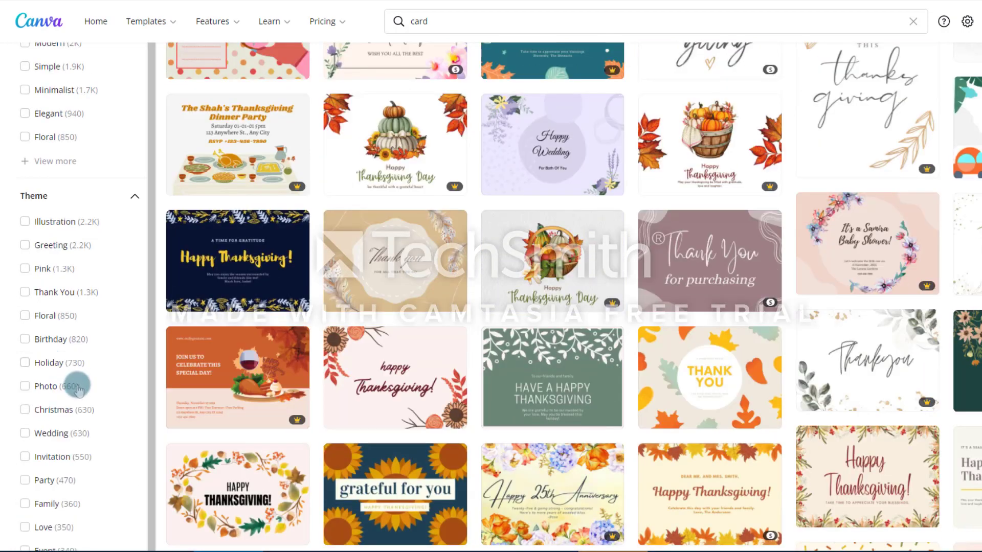
left_click(54, 412)
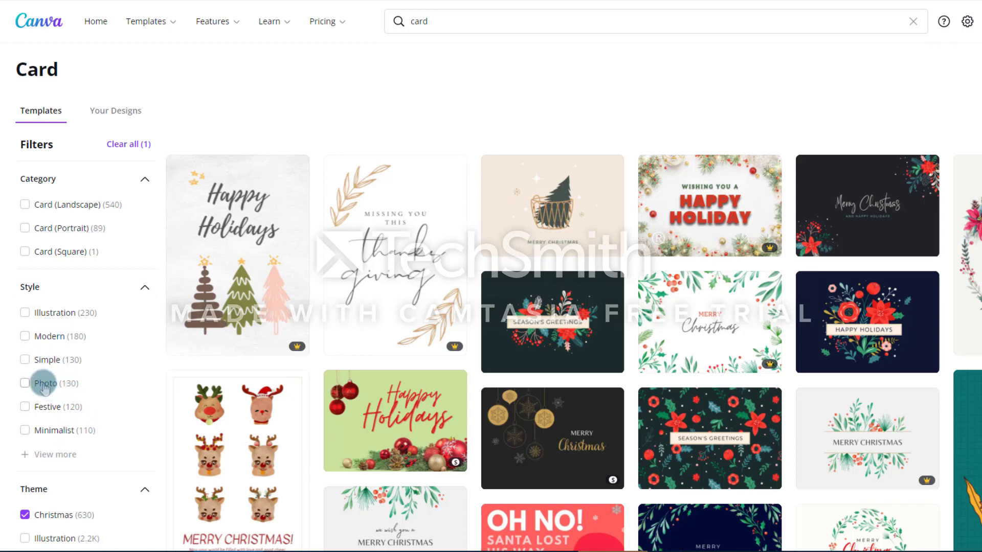
left_click(45, 385)
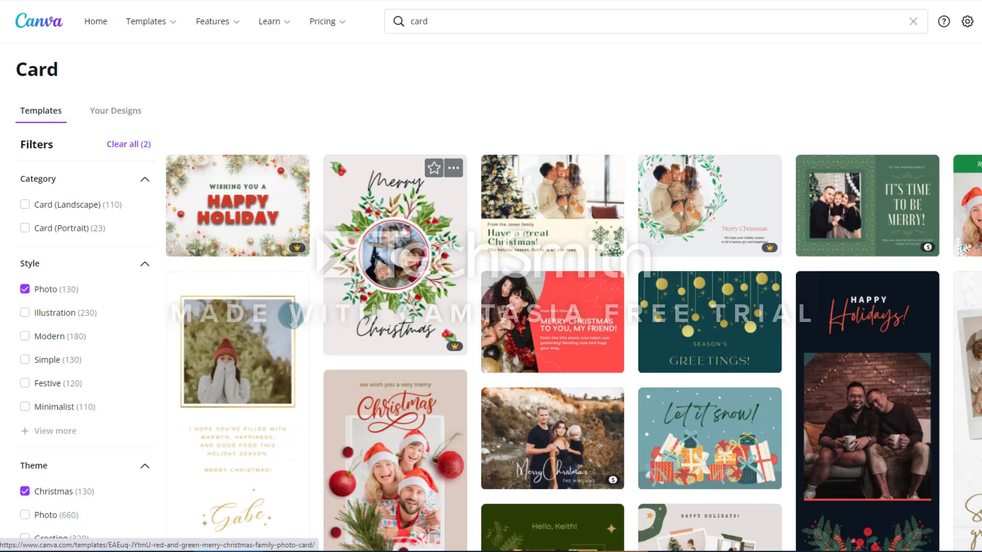
scroll(45, 388, "down", 5)
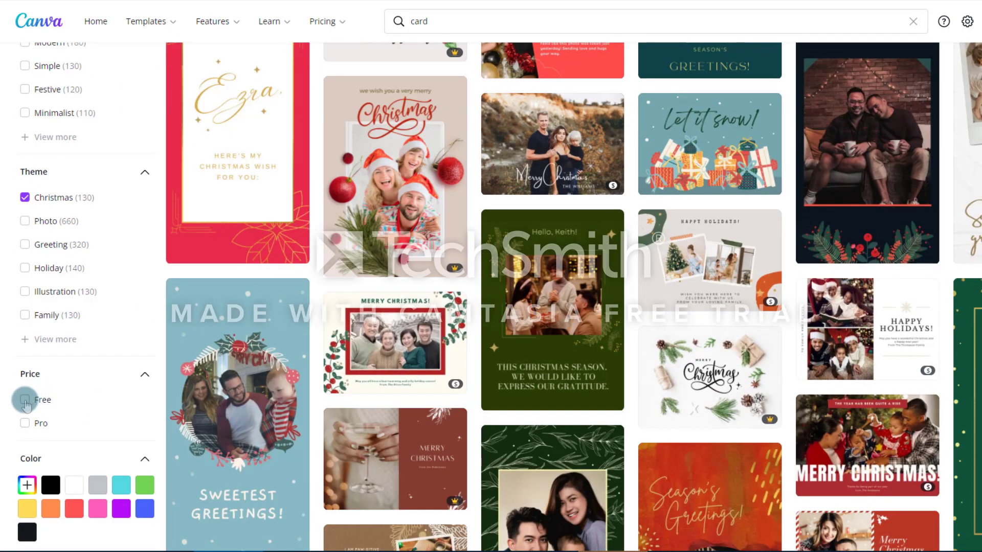
left_click(24, 402)
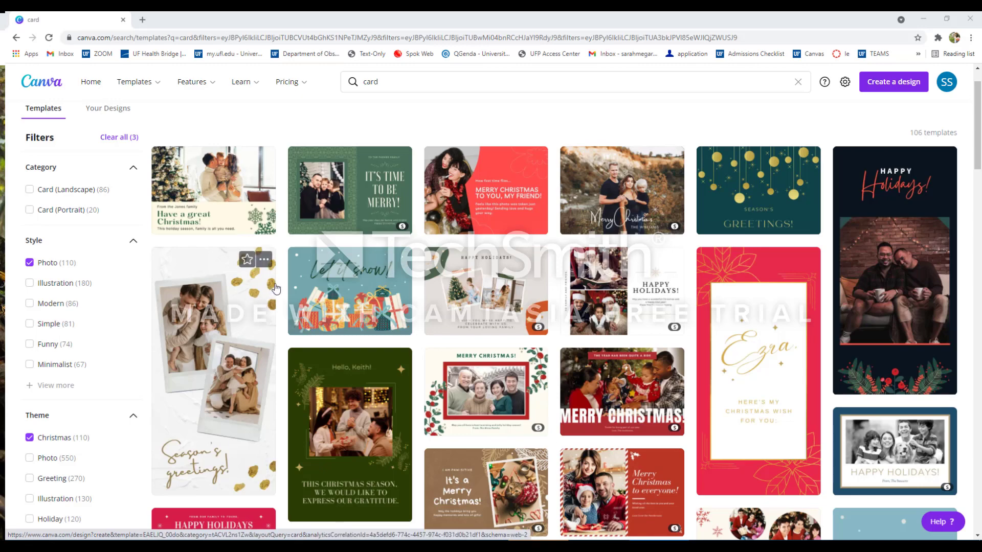
Browse the filtered results and open the free Season's greetings template with two polaroid photos.
scroll(276, 289, "down", 3)
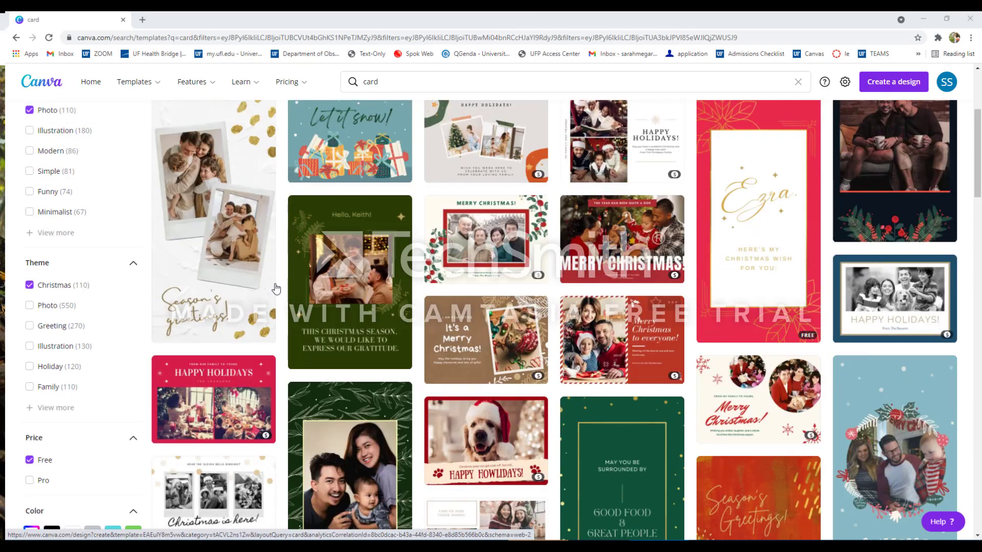
scroll(276, 289, "down", 5)
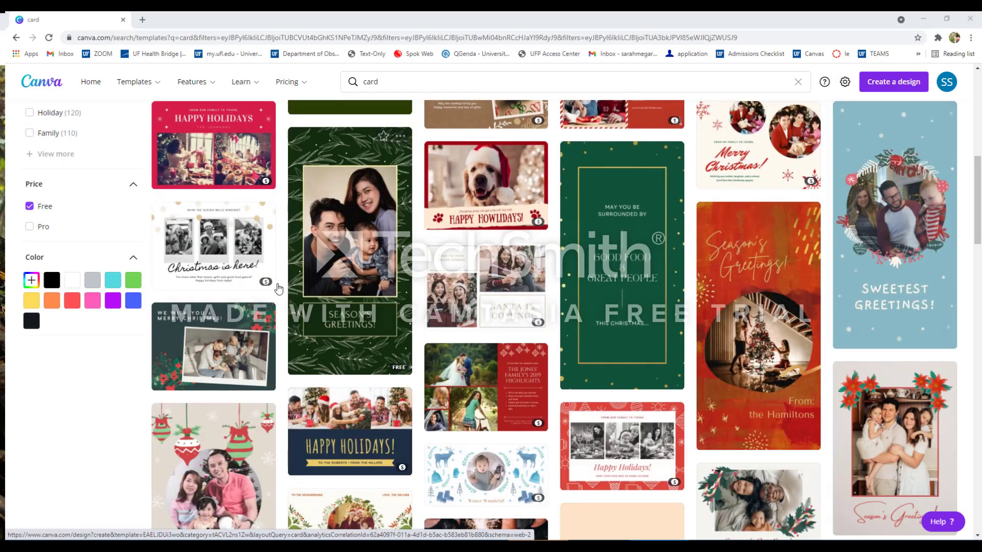
scroll(391, 299, "up", 6)
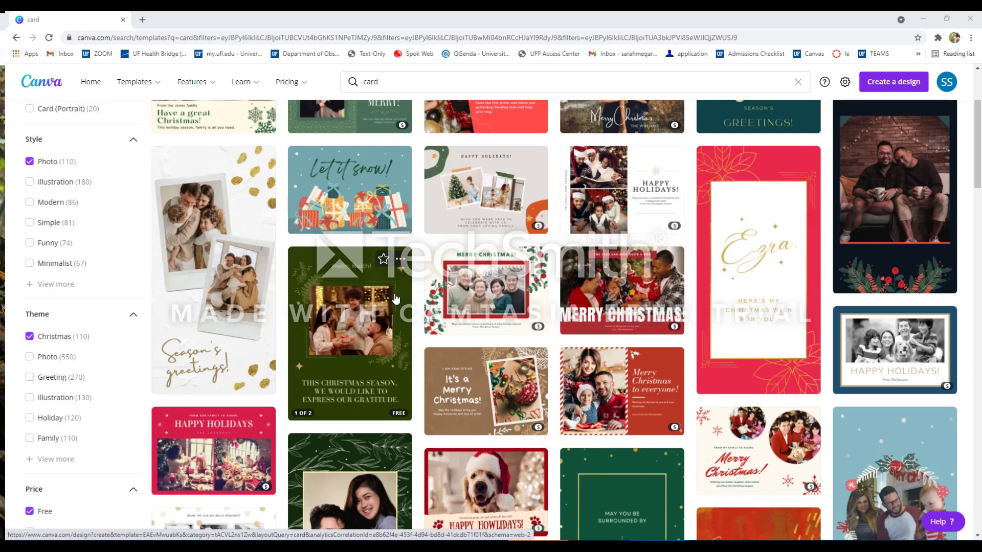
scroll(394, 299, "up", 2)
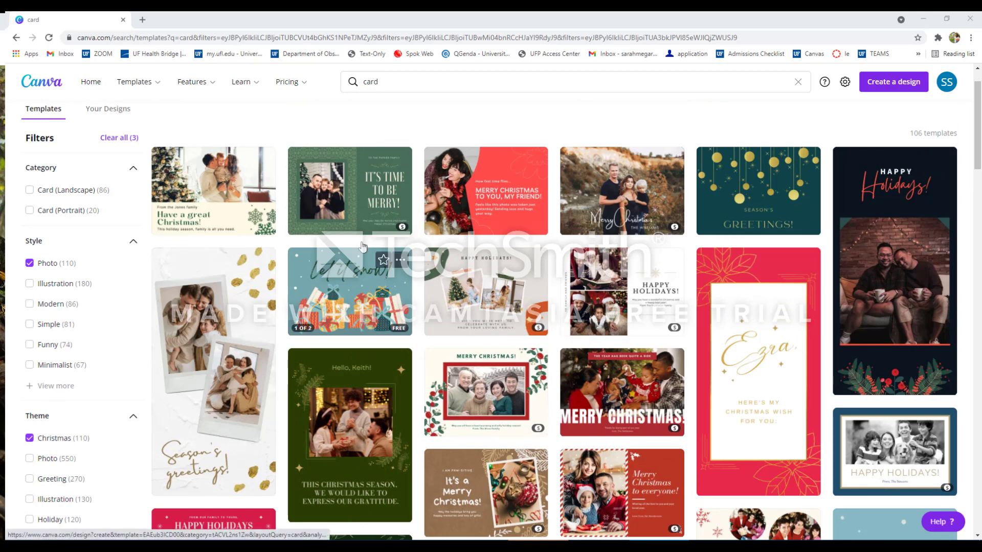
scroll(230, 315, "down", 1)
left_click(230, 316)
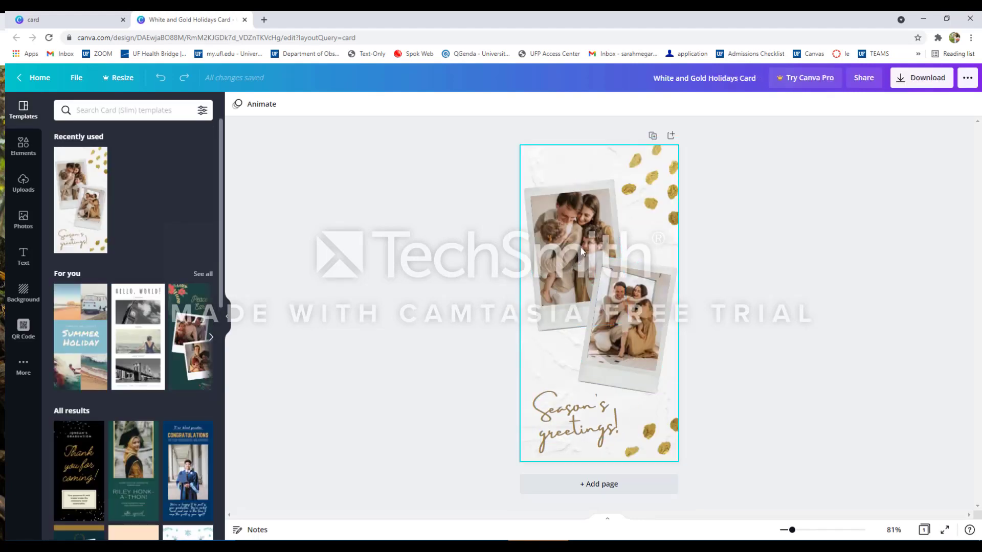
Replace both polaroid photos with the two uploaded dog pictures.
left_click(26, 183)
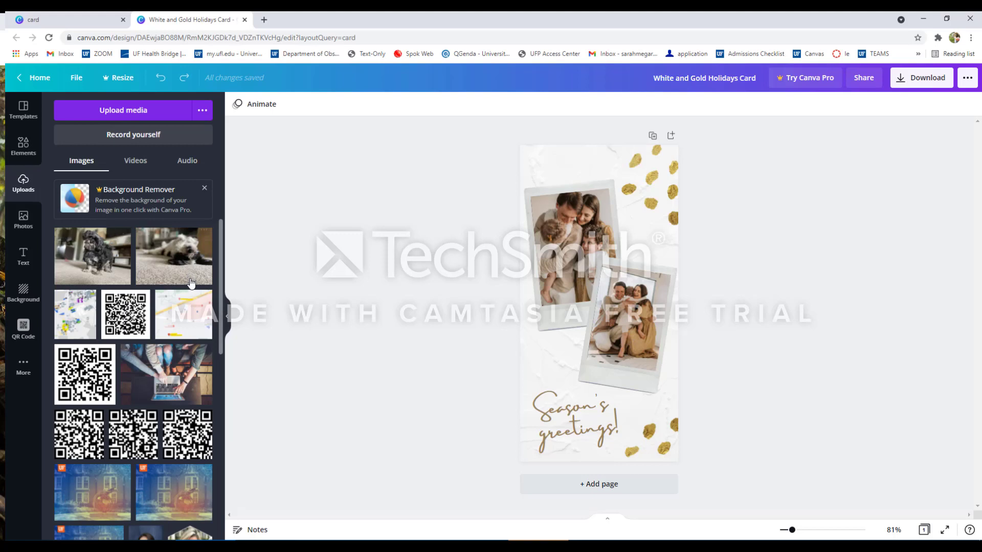
left_click(113, 119)
left_click_drag(92, 263, 594, 241)
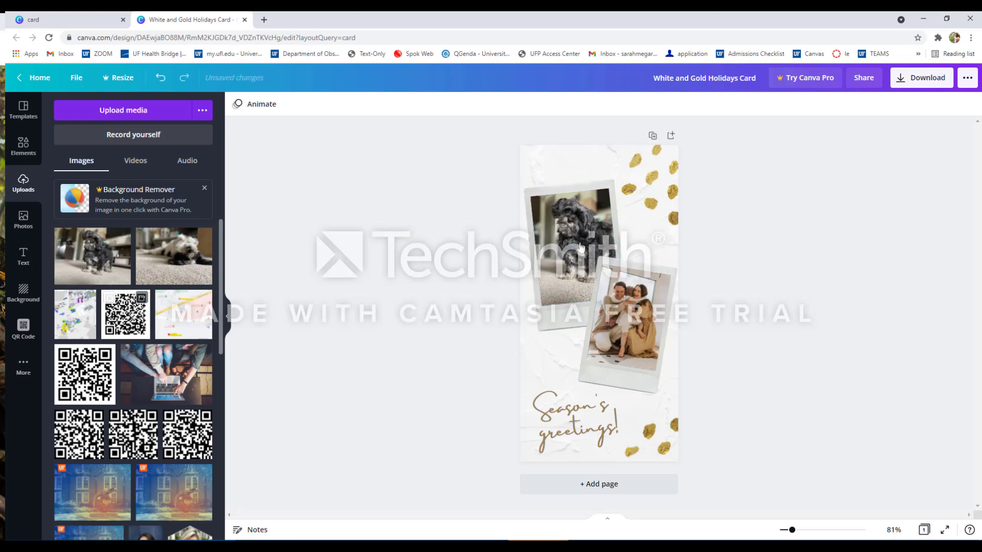
left_click_drag(174, 258, 645, 322)
Reposition the dog image within the lower polaroid frame.
left_click(646, 324)
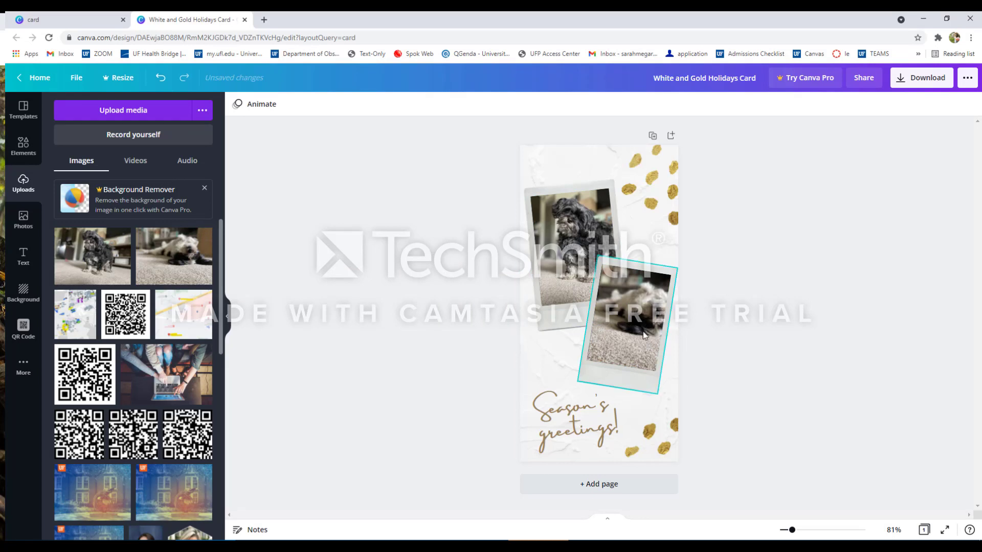
double_click(635, 338)
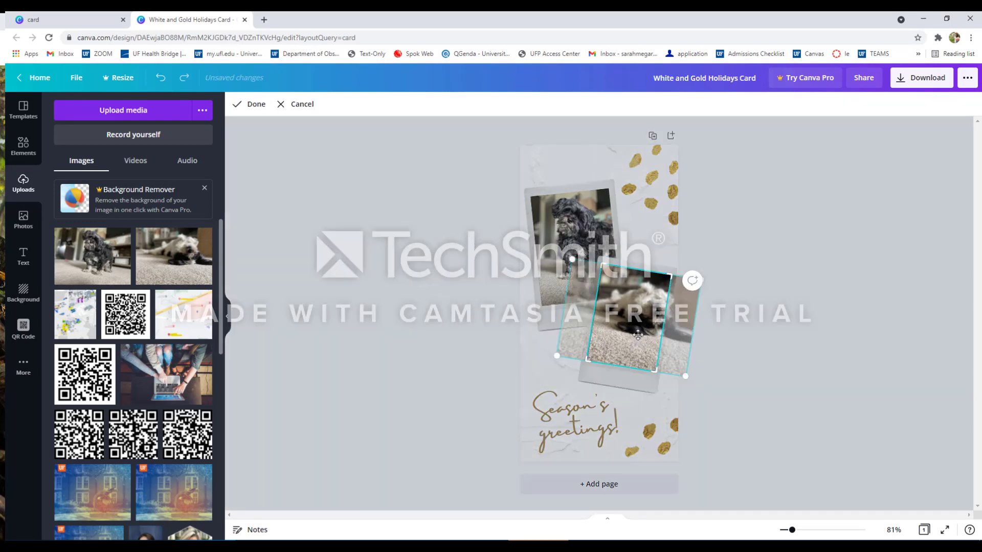
left_click_drag(638, 335, 611, 324)
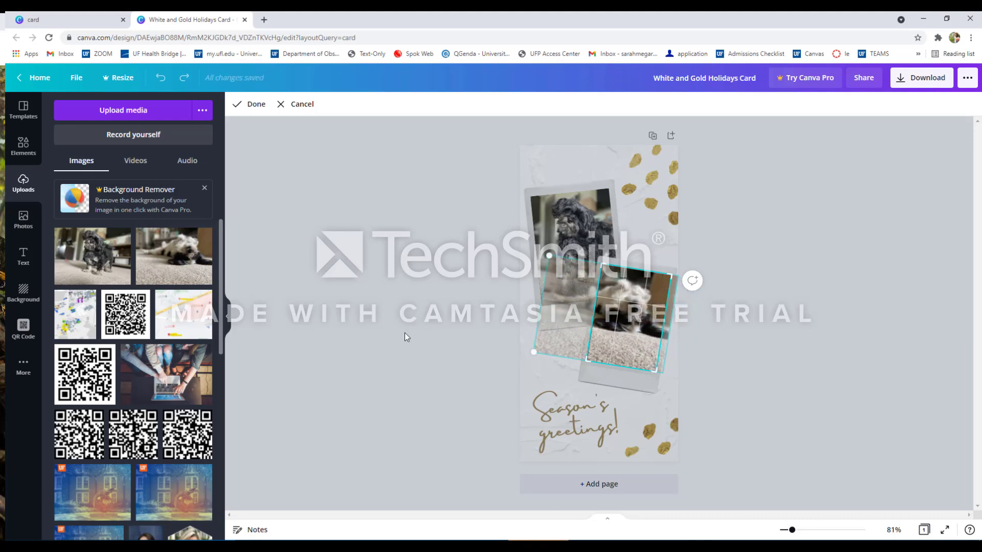
left_click(404, 332)
left_click(466, 327)
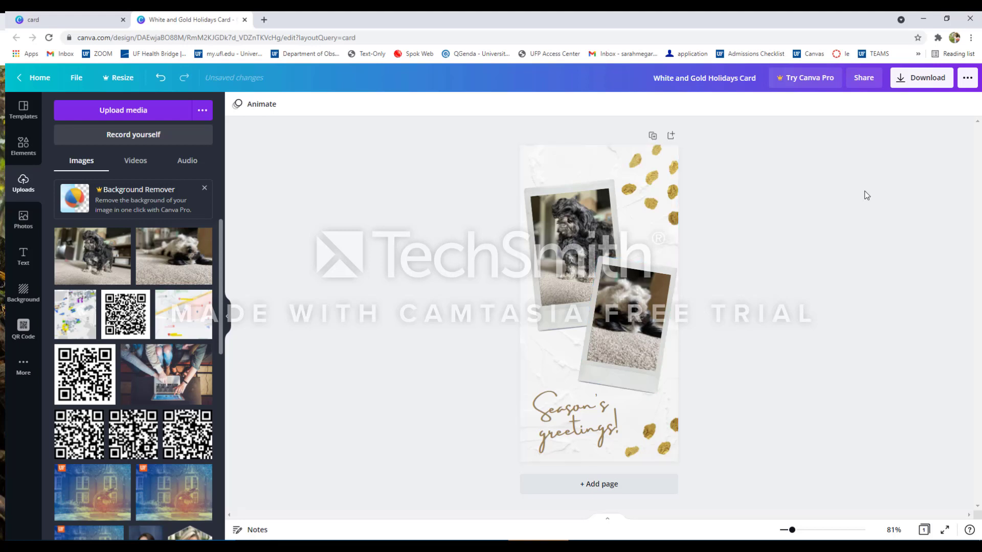
Search the elements for paw and add the black paw prints graphic to the card.
left_click(20, 154)
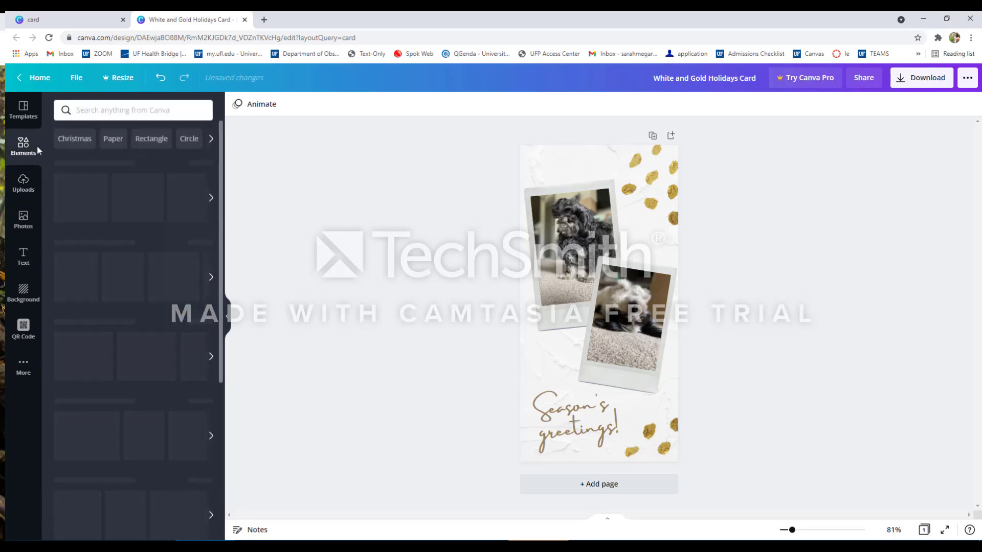
left_click(143, 111)
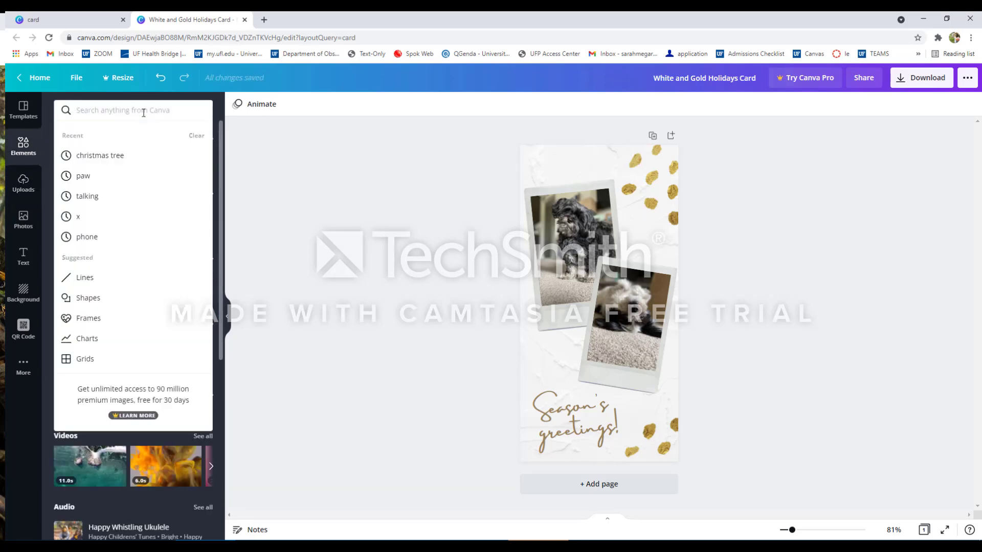
type("paw")
key("Return")
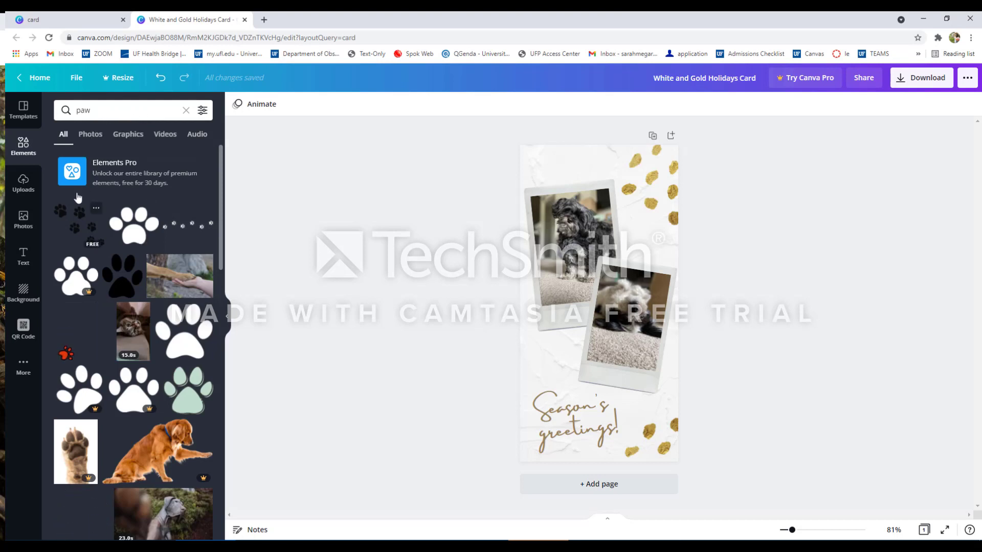
left_click(70, 229)
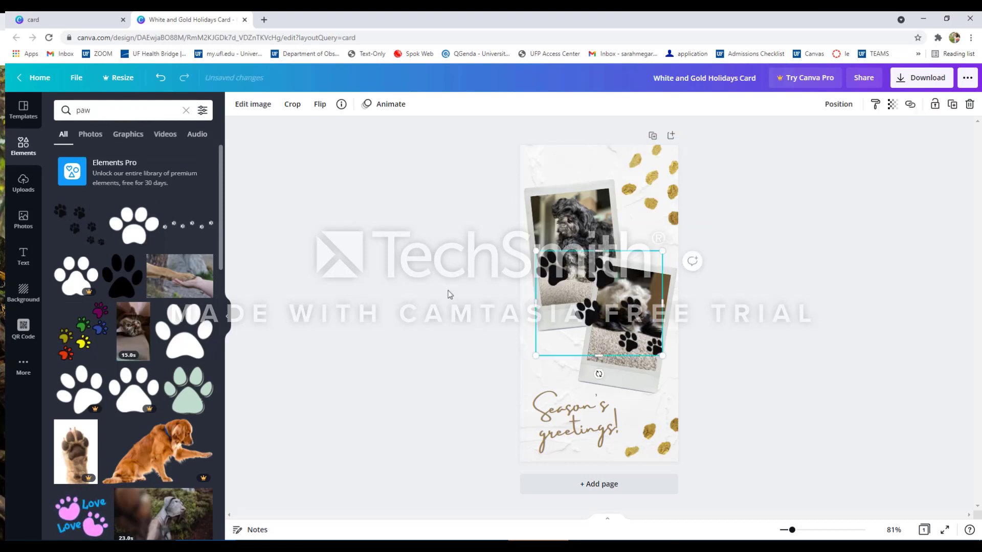
Move the paw prints graphic to the card's upper-right corner and shrink it.
left_click_drag(587, 318, 639, 207)
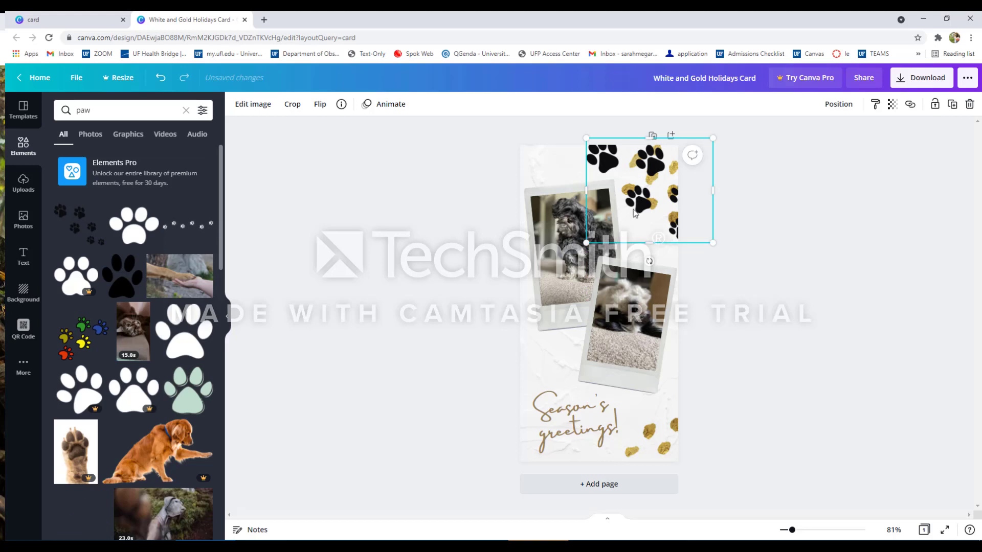
left_click_drag(586, 242, 611, 224)
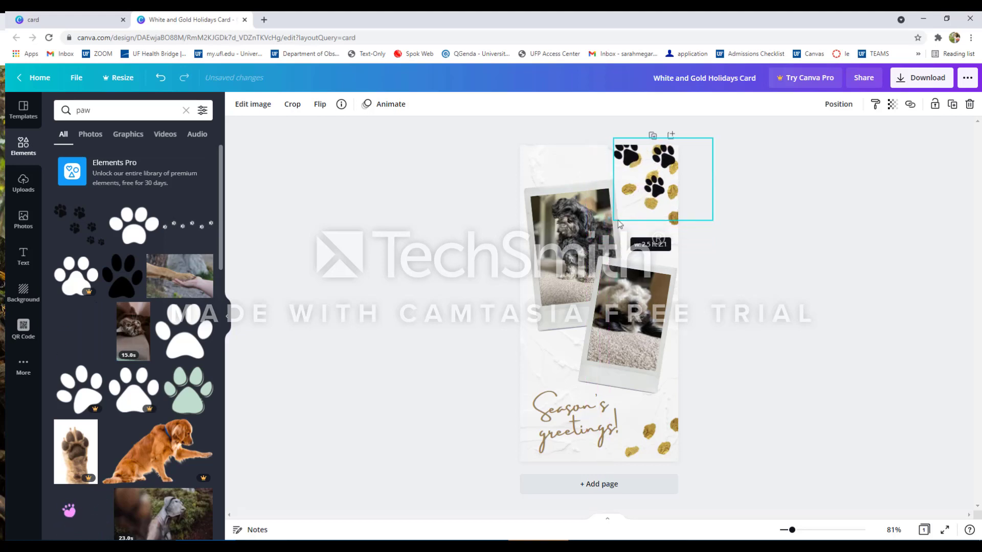
mouse_move(652, 187)
left_mouse_down()
mouse_move(570, 189)
mouse_move(654, 197)
left_mouse_up()
Send the paw prints backward one layer and nudge them slightly down.
left_click(834, 105)
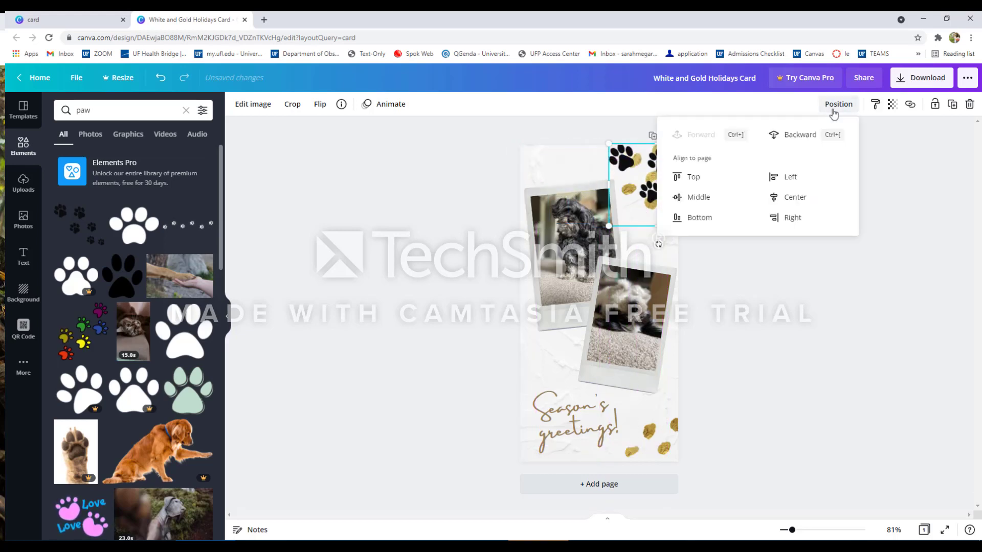
left_click(804, 138)
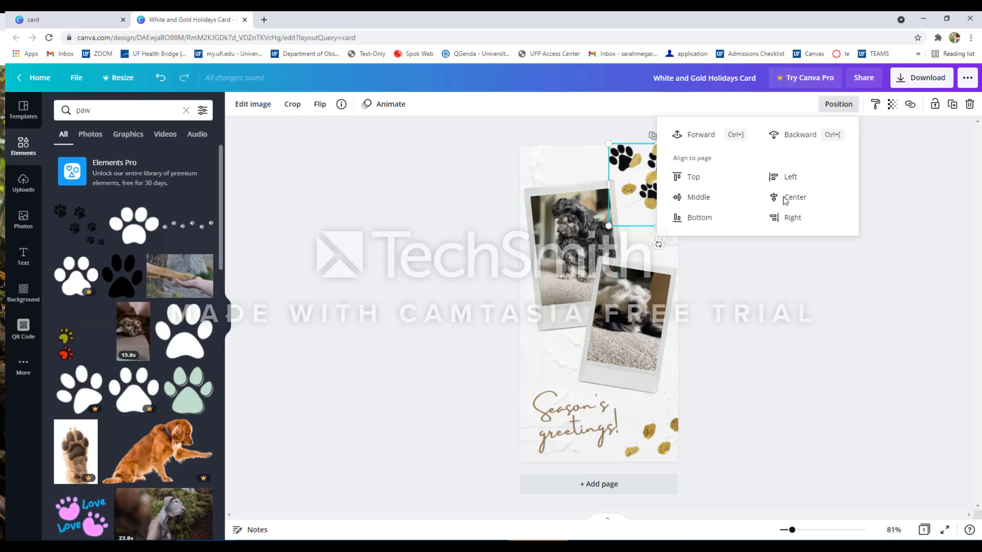
left_click(750, 298)
left_click_drag(644, 194, 643, 211)
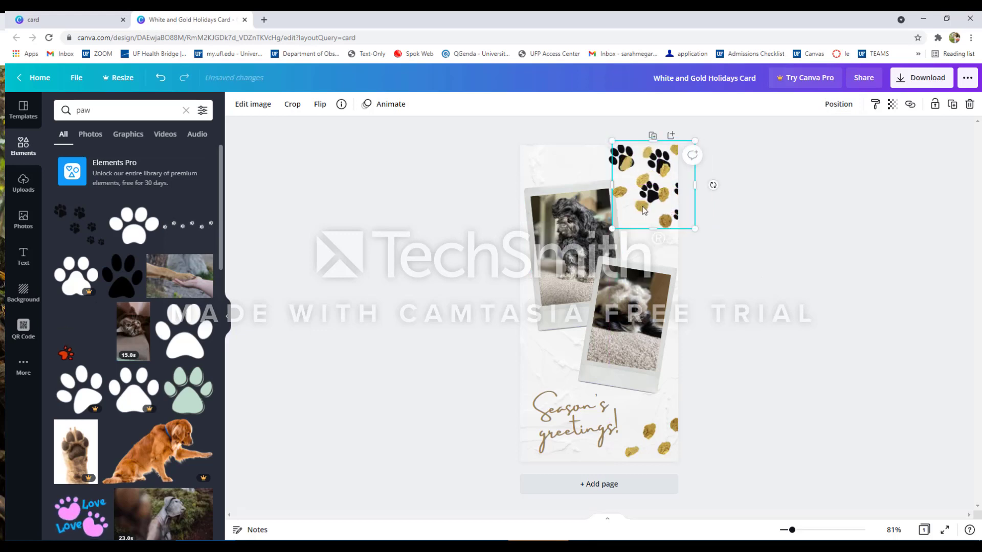
Replace the greeting text with "Merry Christmas from the" followed by the family's name.
double_click(558, 414)
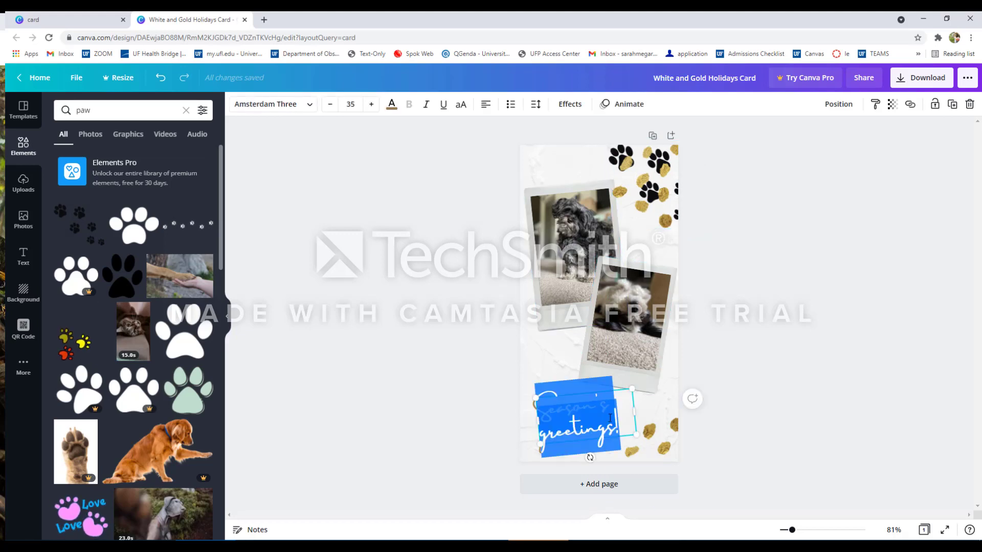
type("Merry Chri")
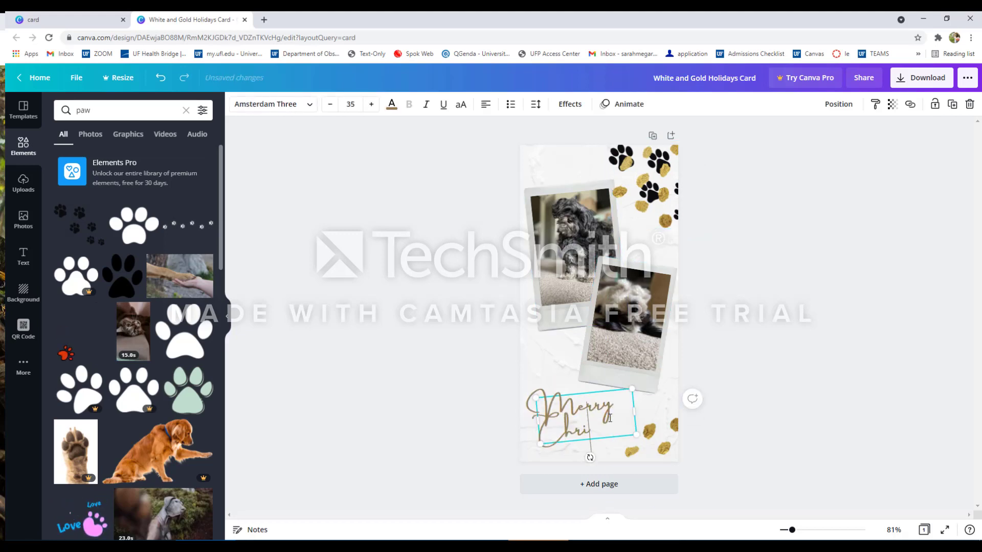
type("stmas pro")
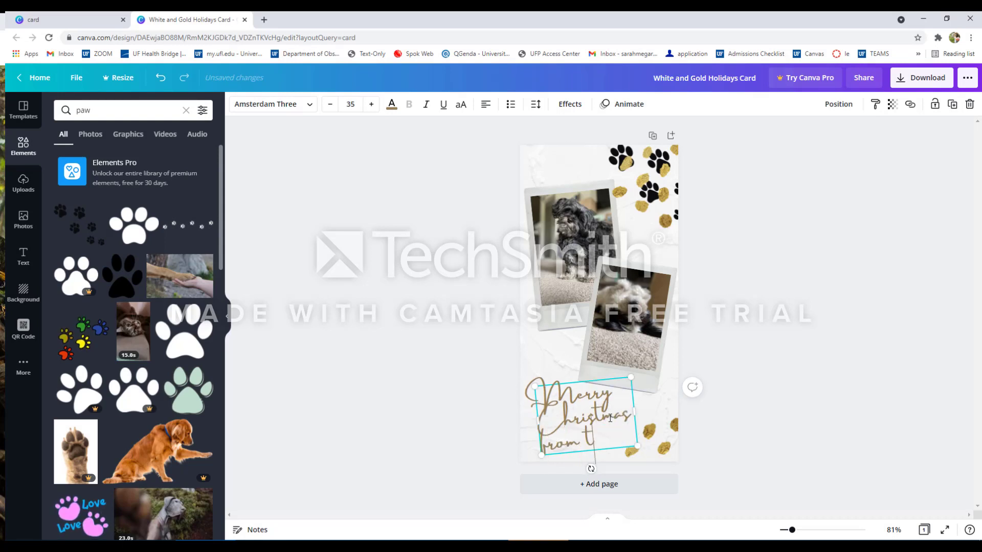
type("m the Sly's")
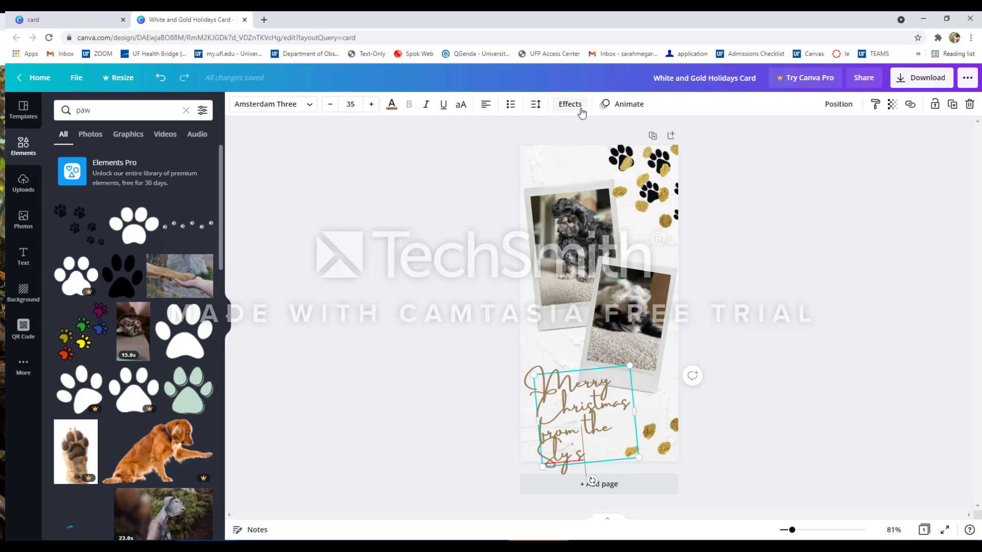
Cycle the greeting's text alignment until it is centered.
left_click(480, 110)
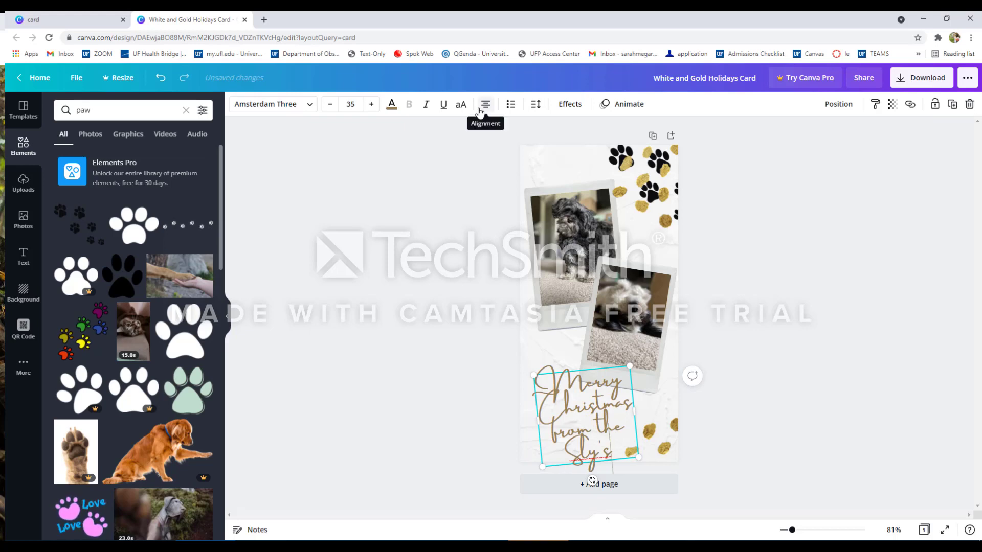
left_click(486, 109)
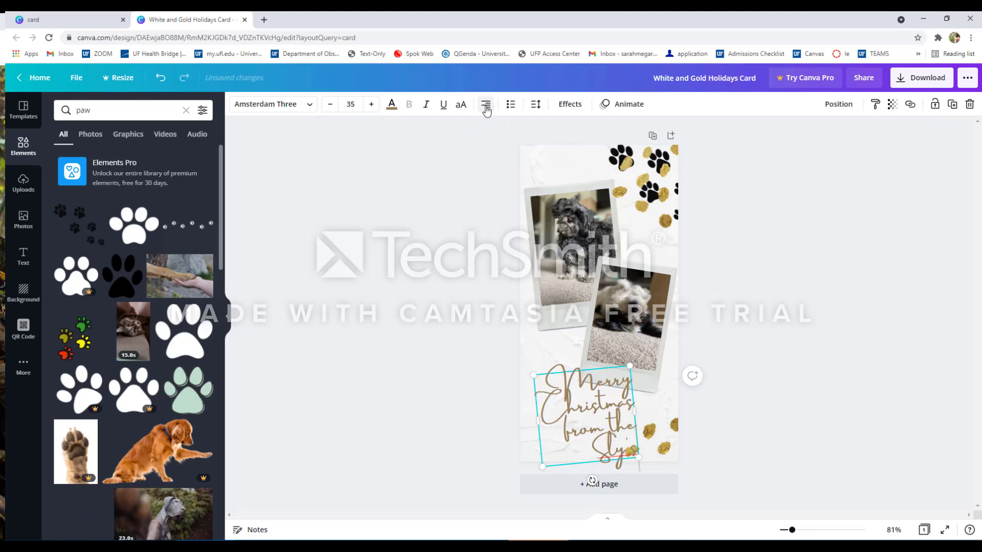
left_click(485, 109)
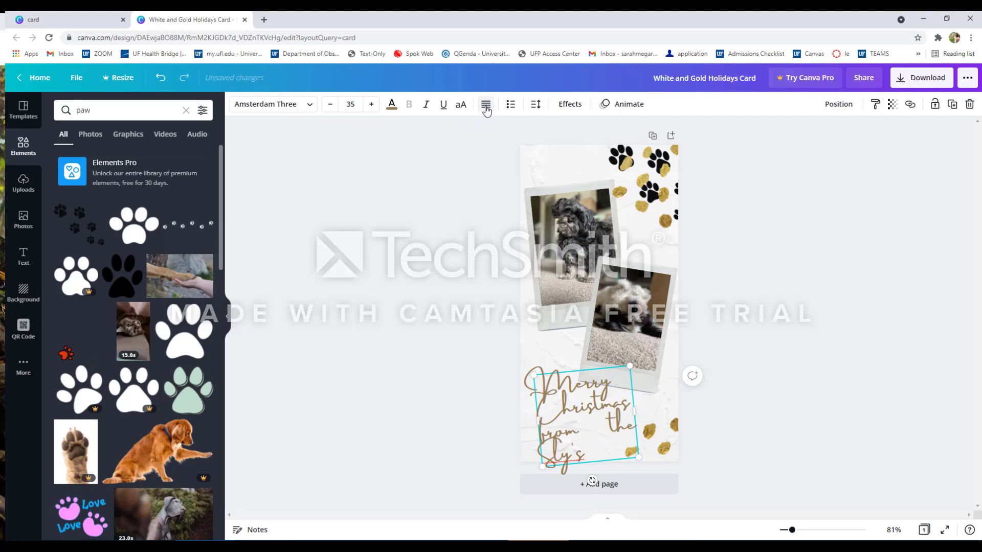
left_click(486, 110)
left_click(485, 109)
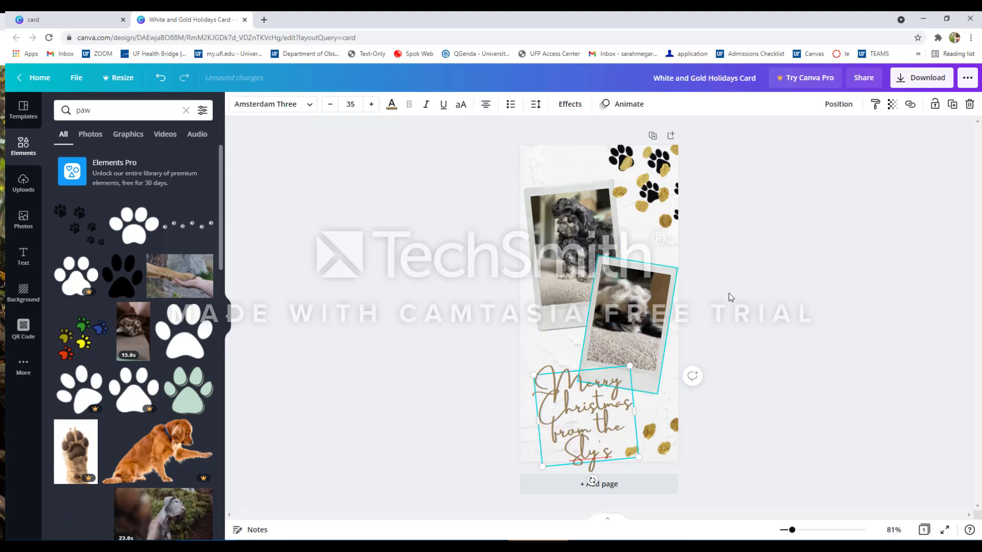
Move the lower gold confetti element to the card's upper-left corner.
left_click(820, 366)
left_click(707, 416)
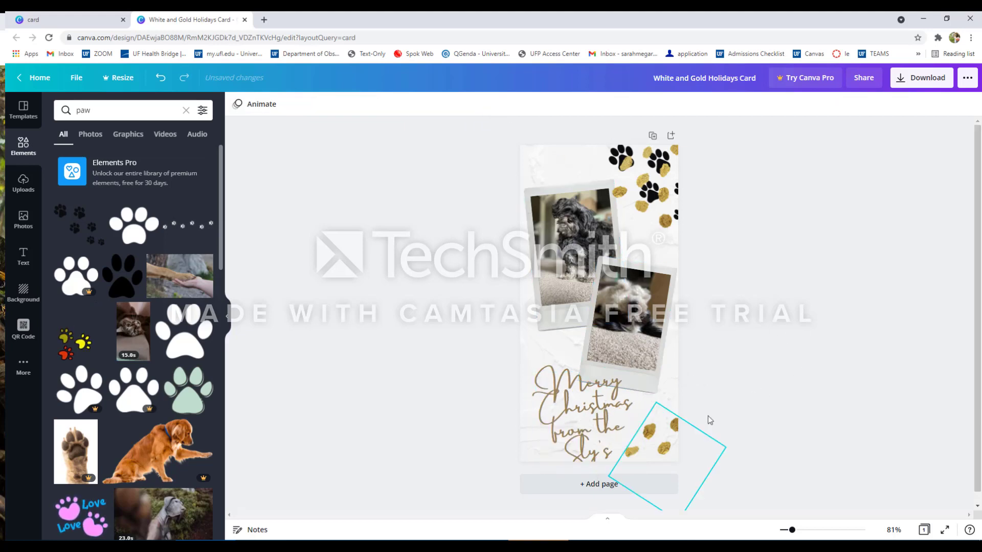
left_click_drag(658, 415, 554, 152)
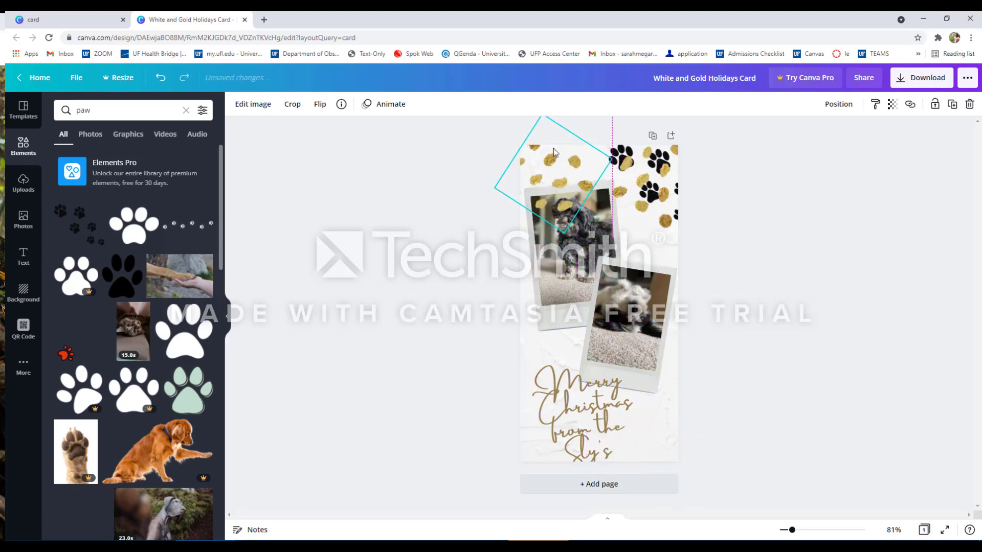
Nudge the confetti element further toward the upper-left corner and try sending it backward.
left_click_drag(588, 198, 531, 170)
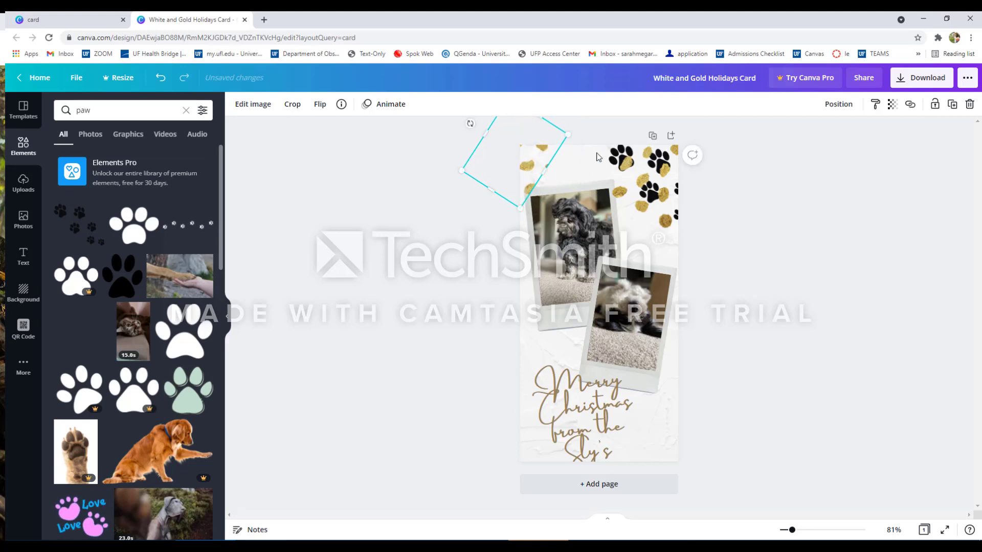
left_click(825, 107)
left_click(800, 135)
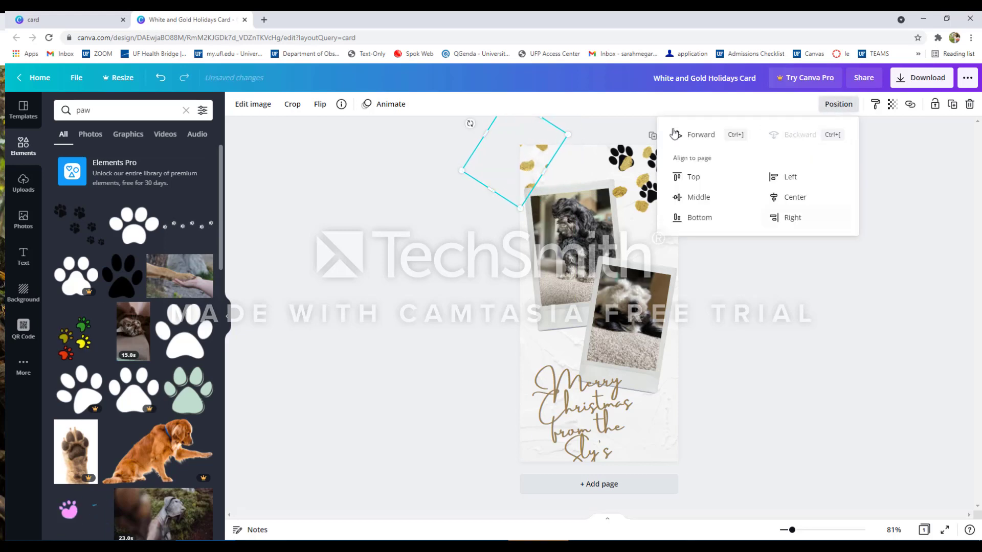
Add a decorated Christmas tree graphic and shrink it into the card's lower-right corner.
left_click(71, 108)
type("christmas tree")
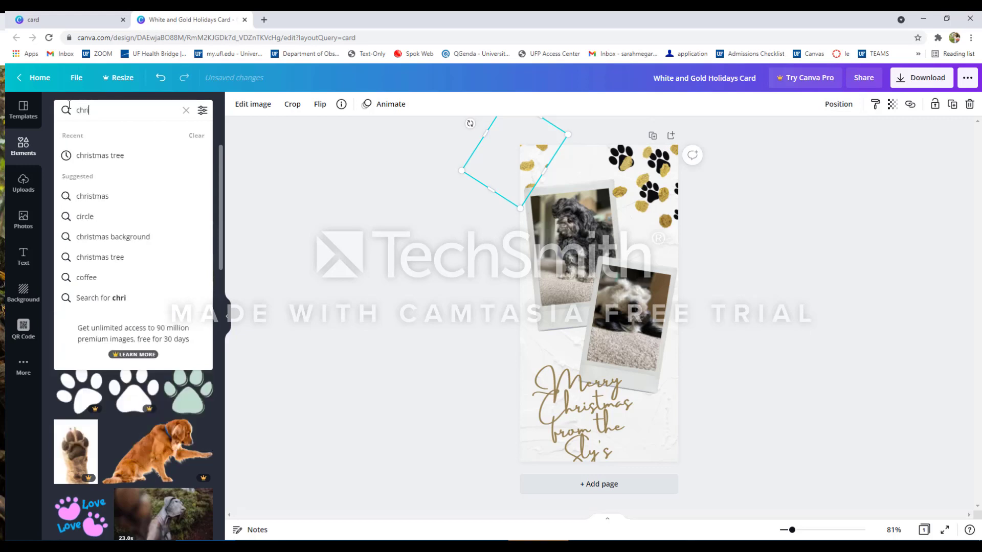
key("Return")
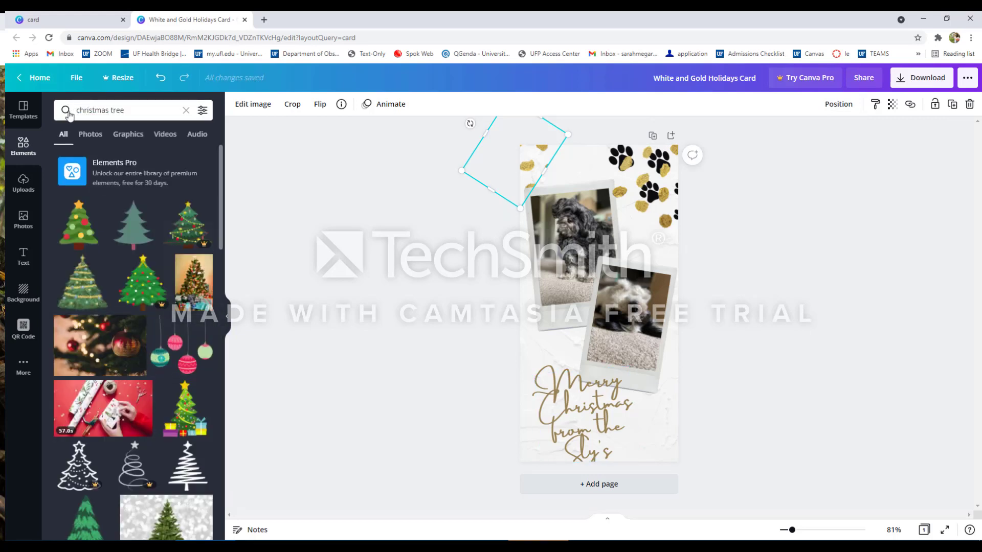
left_click(107, 296)
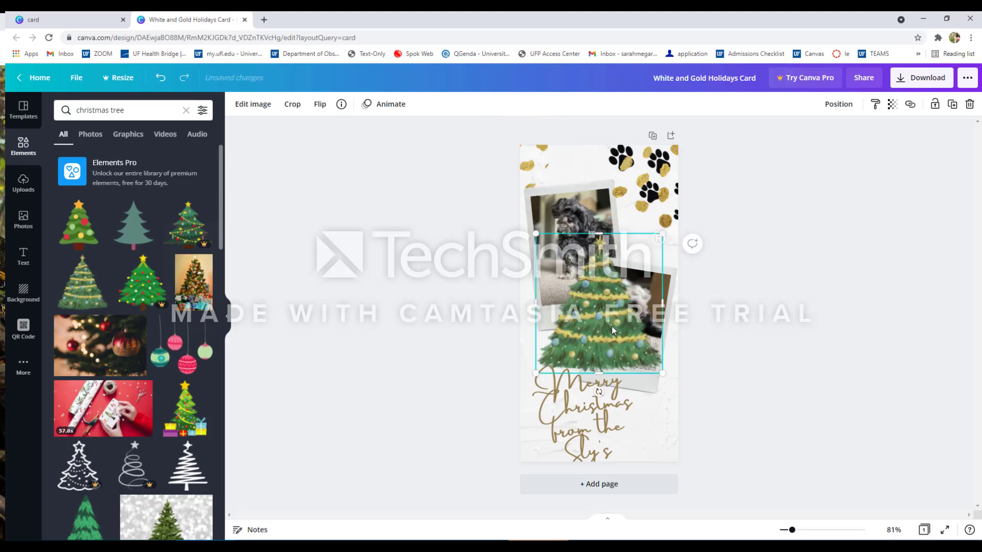
left_click_drag(612, 327, 665, 432)
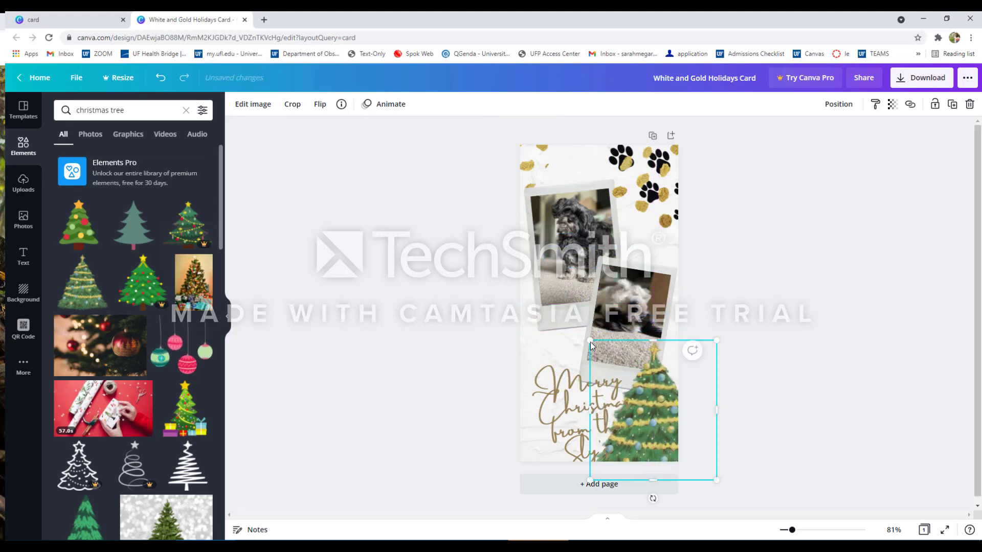
left_click_drag(591, 341, 617, 379)
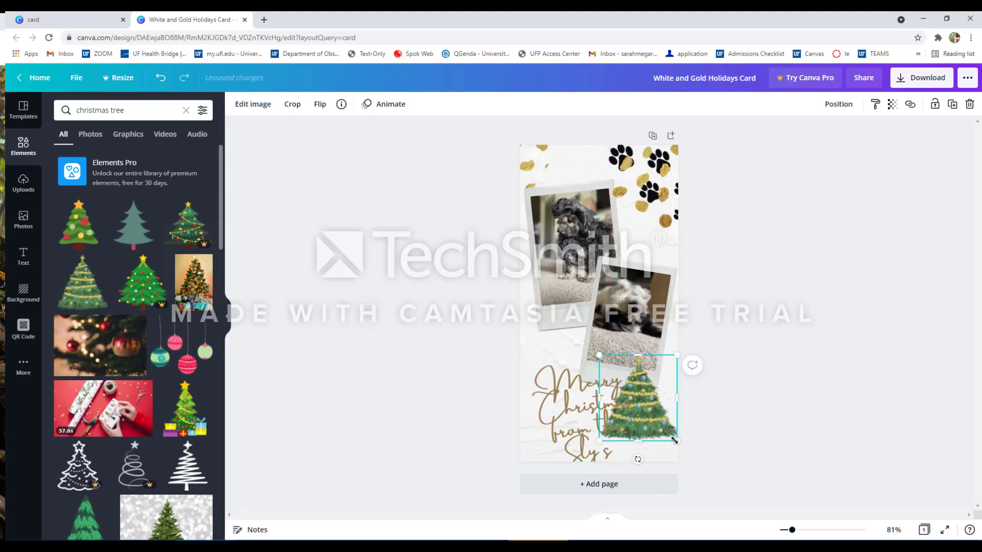
left_click_drag(676, 440, 648, 429)
Shift the greeting text slightly up and left so it sits beside the tree.
left_click(572, 403)
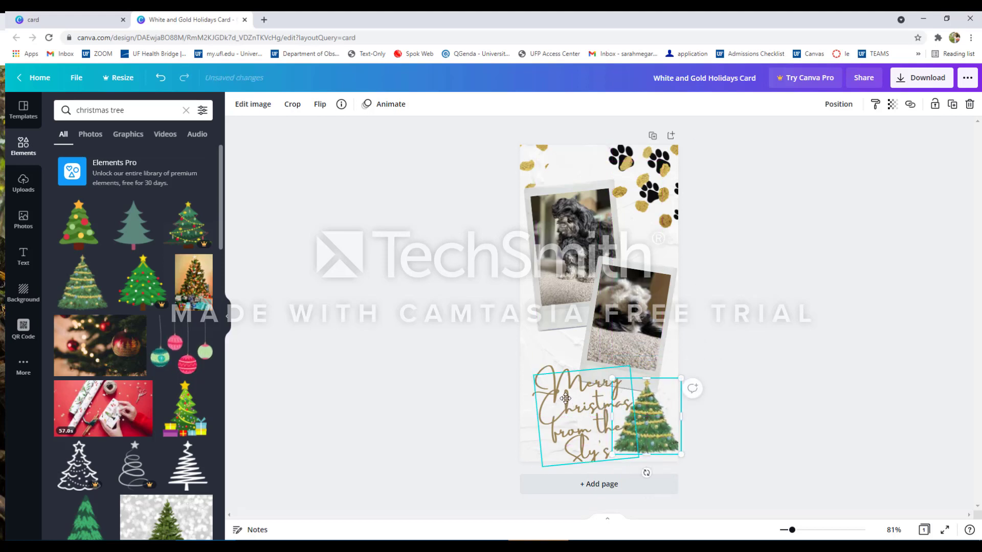
left_click_drag(572, 403, 566, 389)
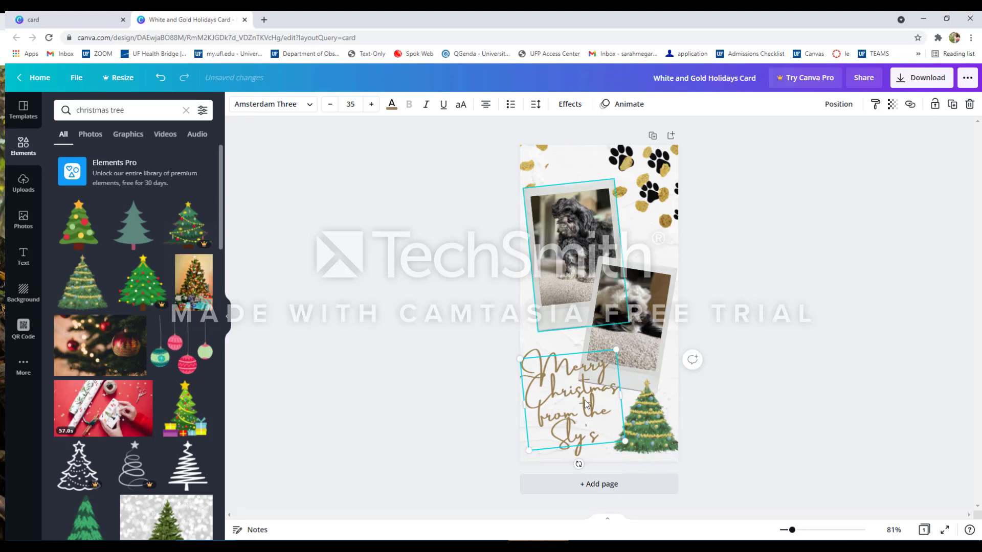
left_click(651, 432)
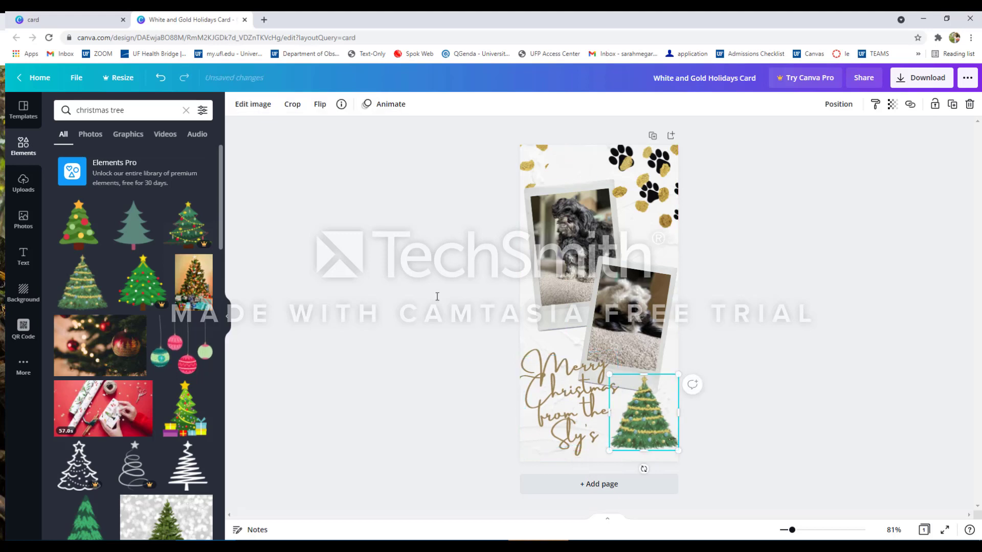
Search the elements library for star graphics.
left_click(136, 110)
key("BackSpace")
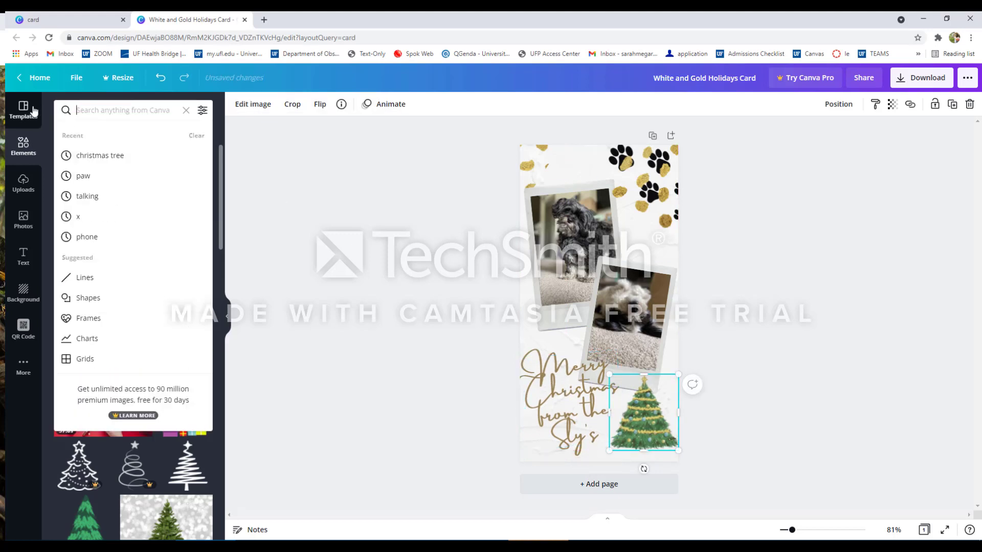
type("star")
key("Return")
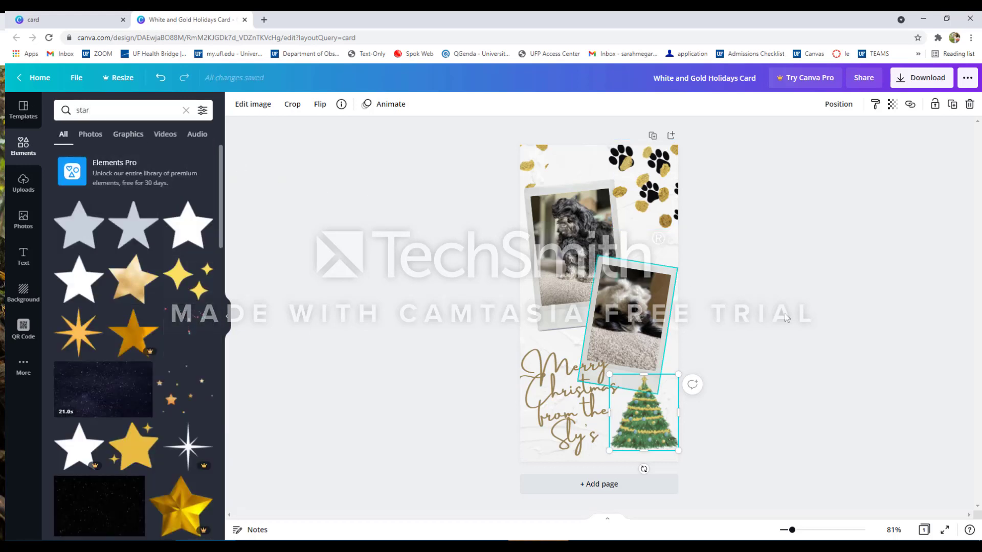
Download the finished card as a PNG file.
left_click(801, 321)
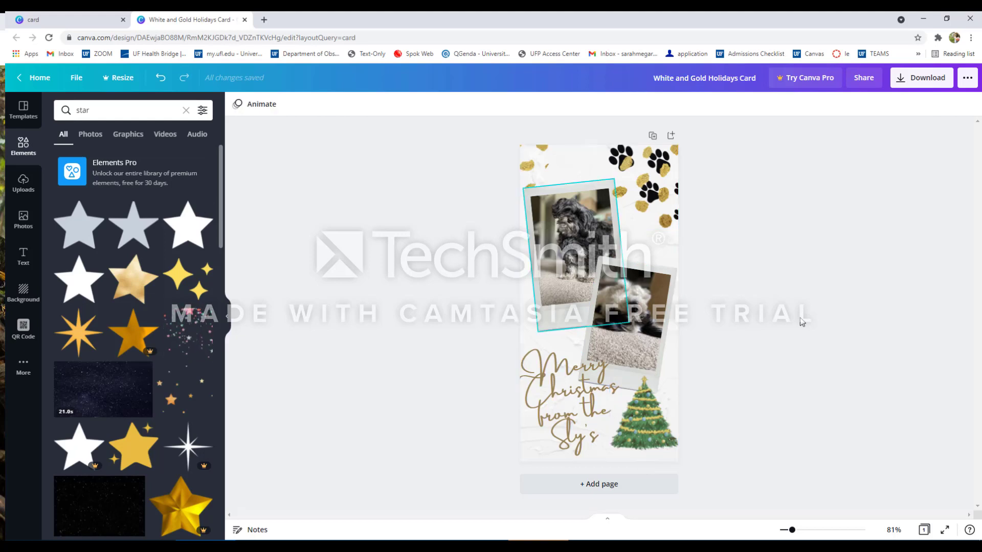
left_click(901, 87)
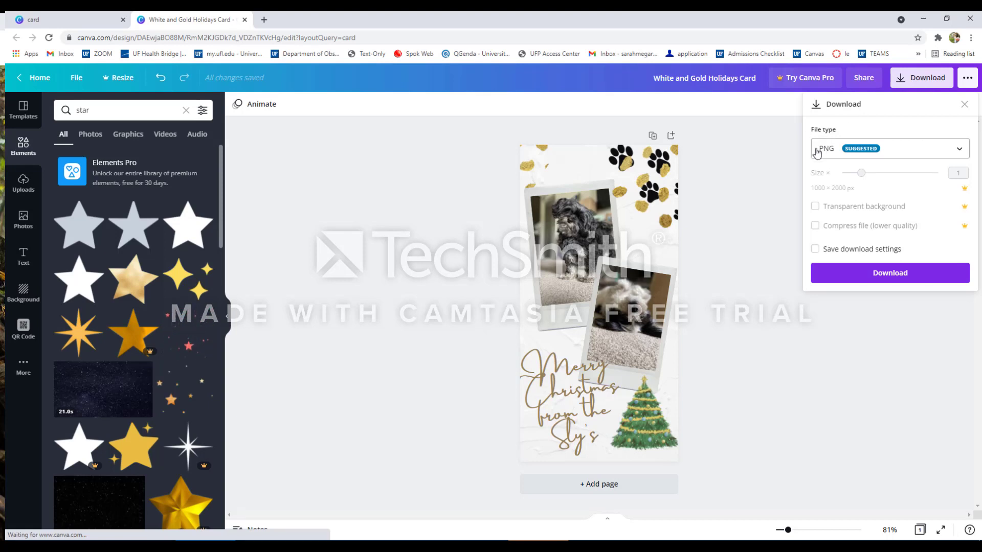
left_click(867, 278)
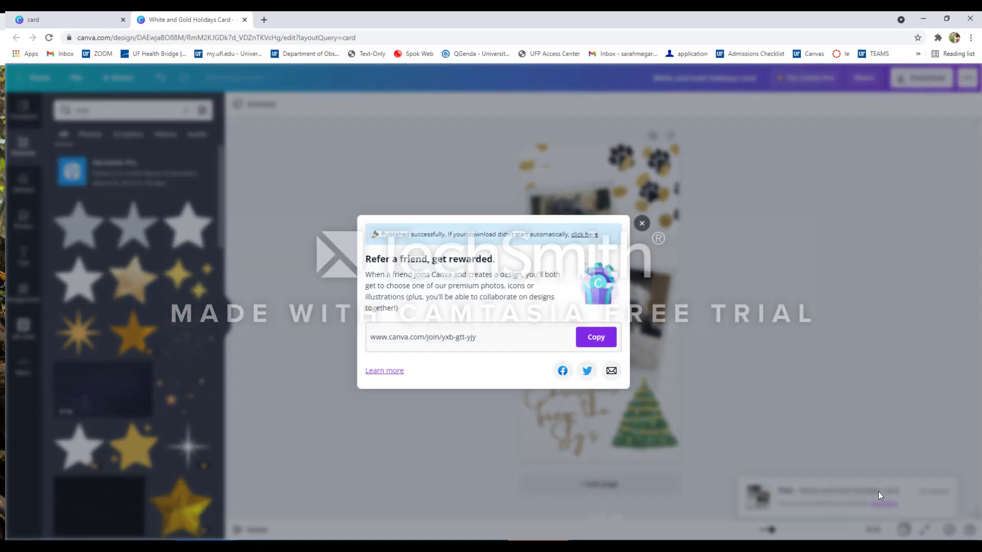
left_click(641, 215)
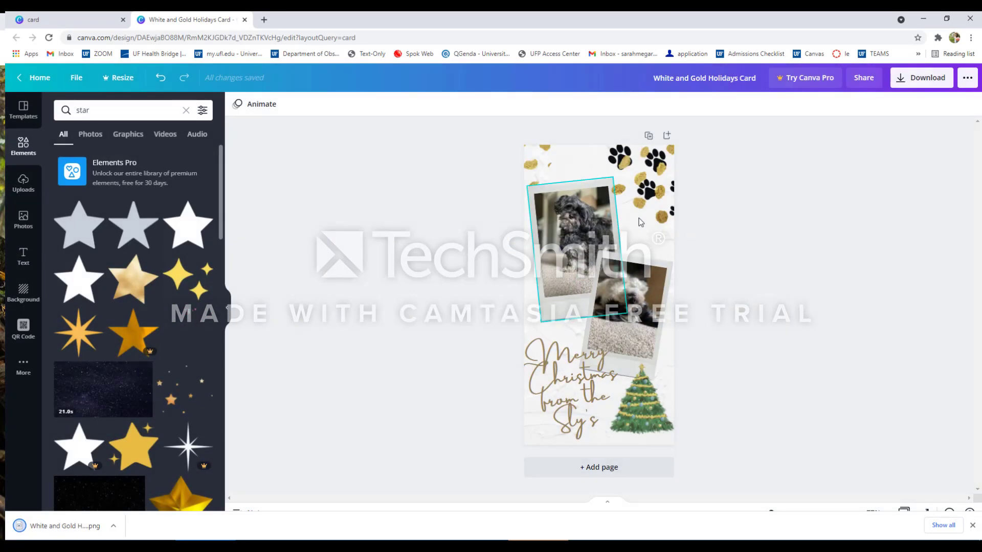
Open the downloaded PNG card in Paint to review it.
left_click(77, 529)
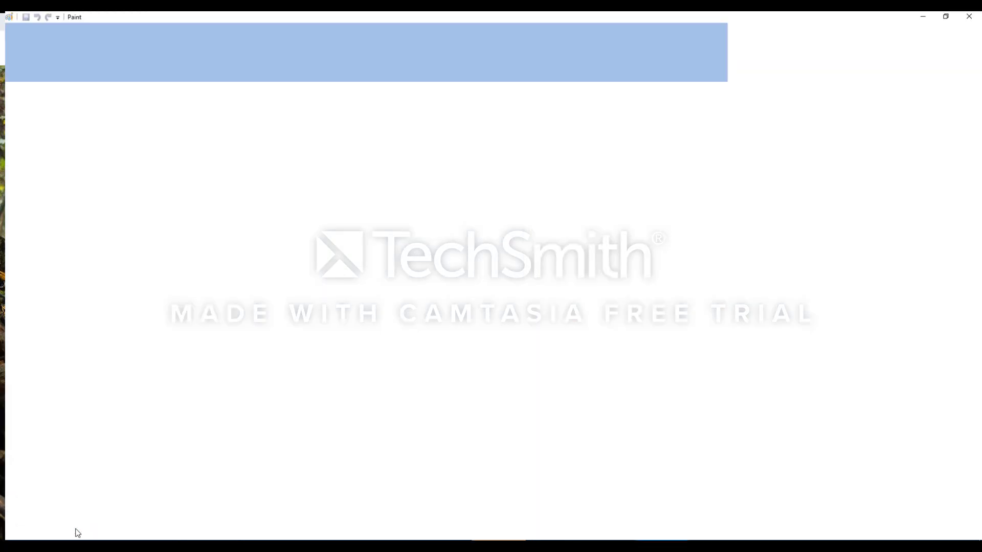
scroll(350, 318, "down", 10)
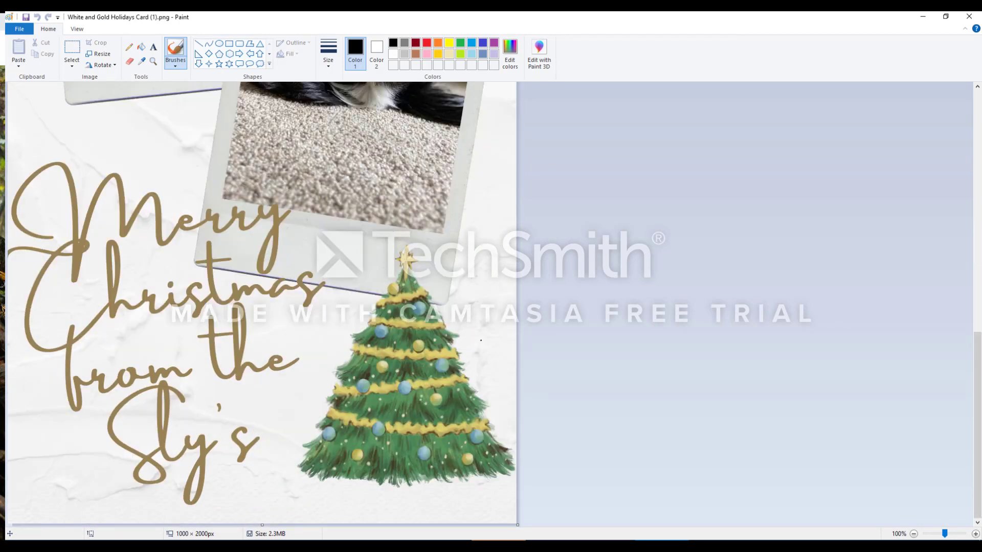